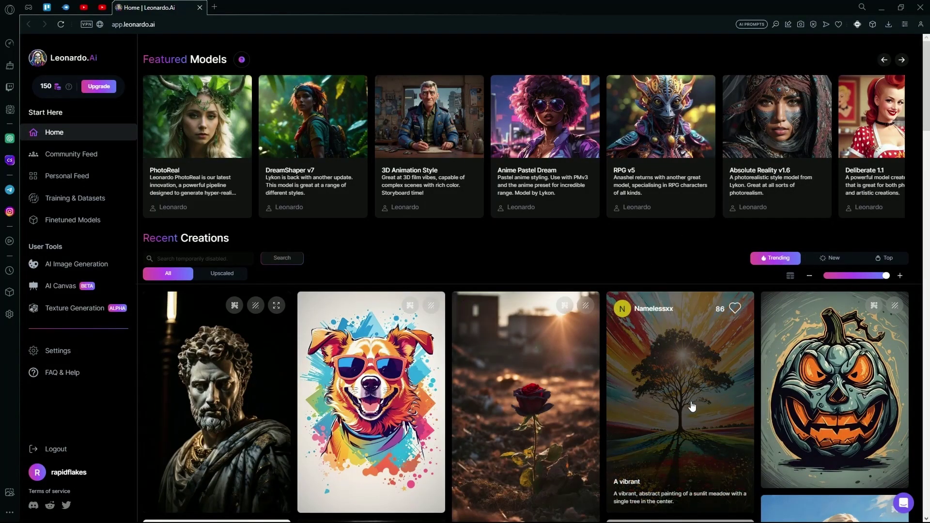
# Inspect the disabled Recent Creations search field in the browser DevTools
pyautogui.scroll(-1, 691, 406)
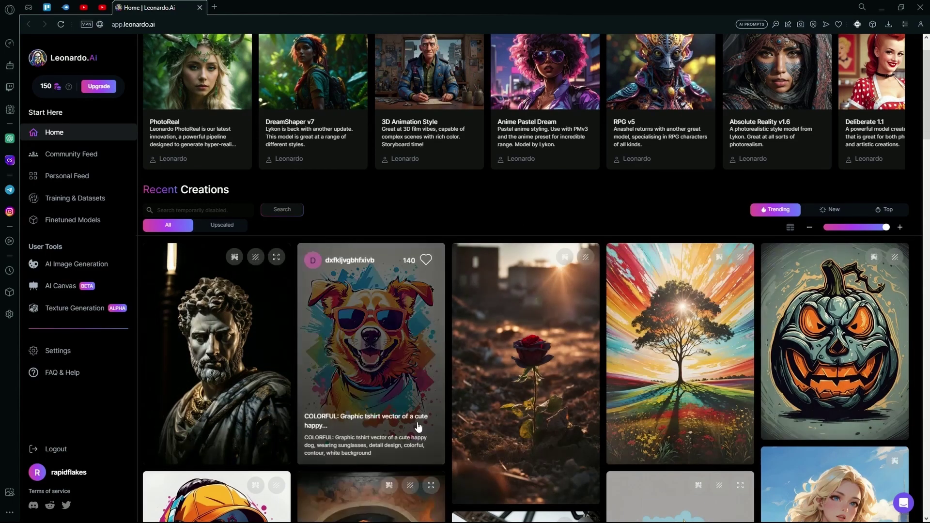
pyautogui.scroll(1, 443, 410)
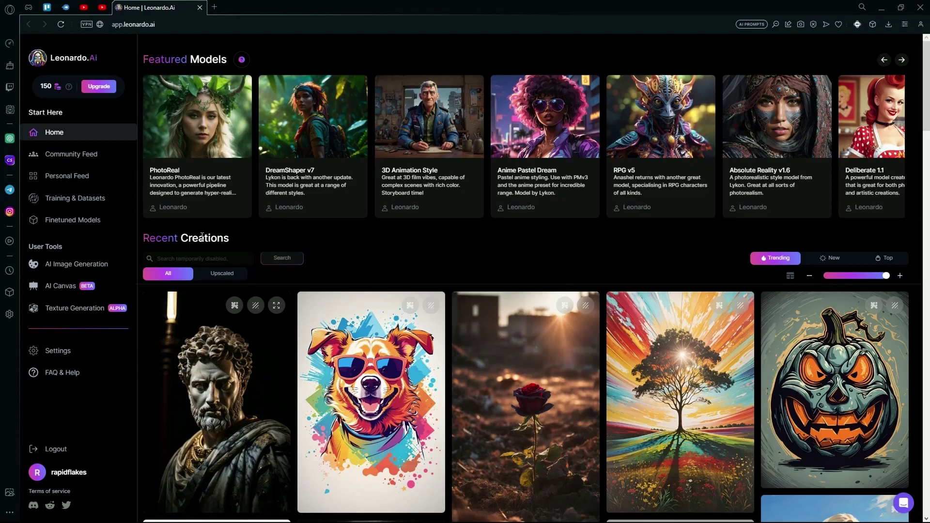
pyautogui.scroll(-7, 808, 259)
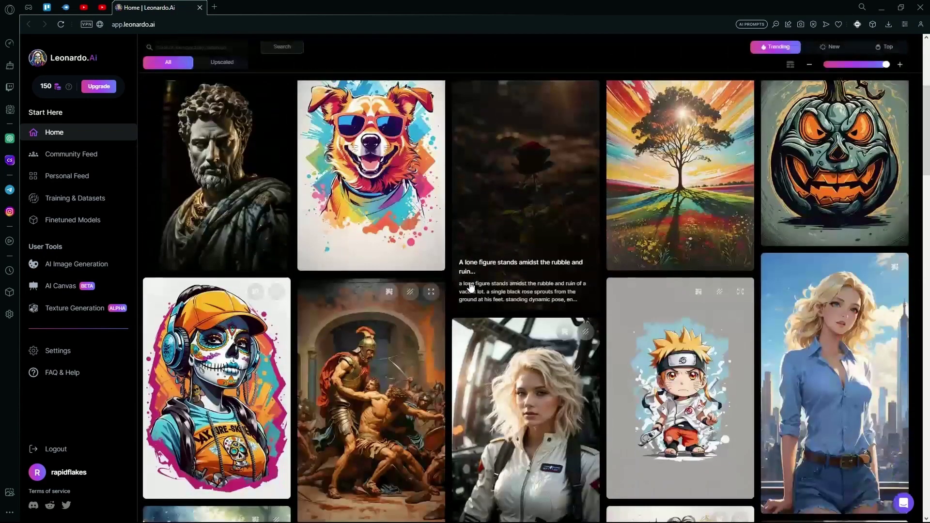
pyautogui.scroll(-6, 808, 259)
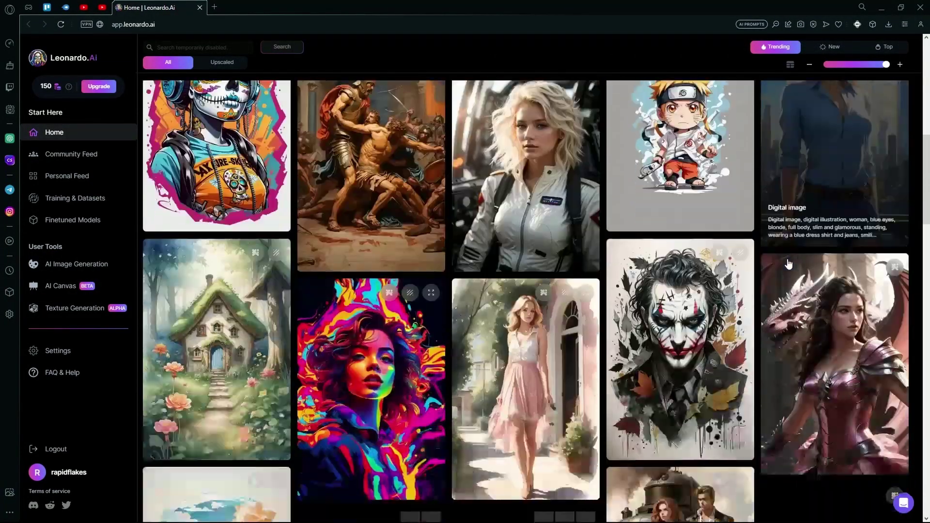
pyautogui.scroll(-6, 536, 414)
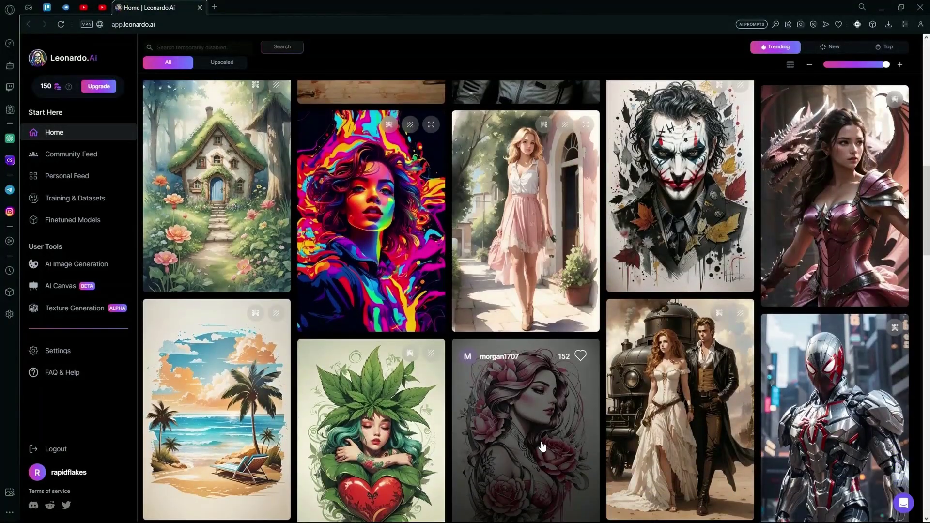
pyautogui.scroll(-5, 532, 460)
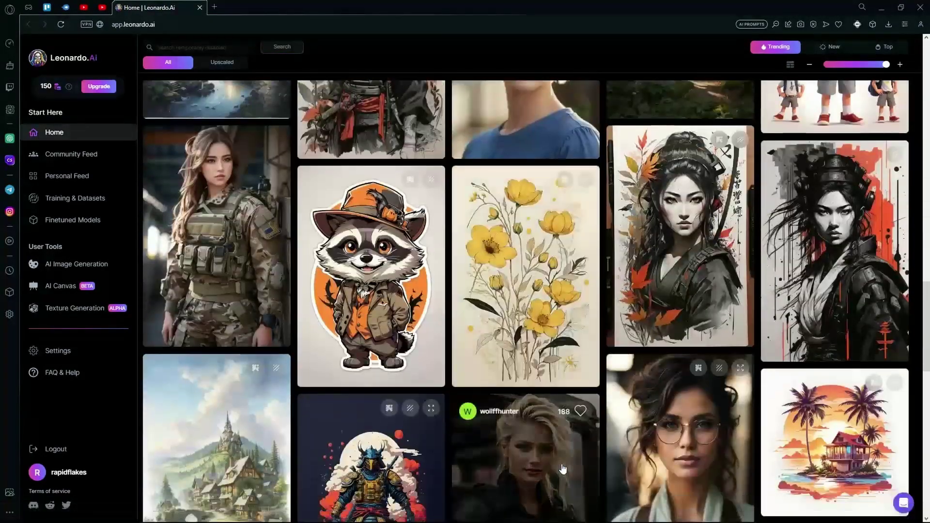
pyautogui.scroll(20, 564, 431)
pyautogui.scroll(3, 564, 431)
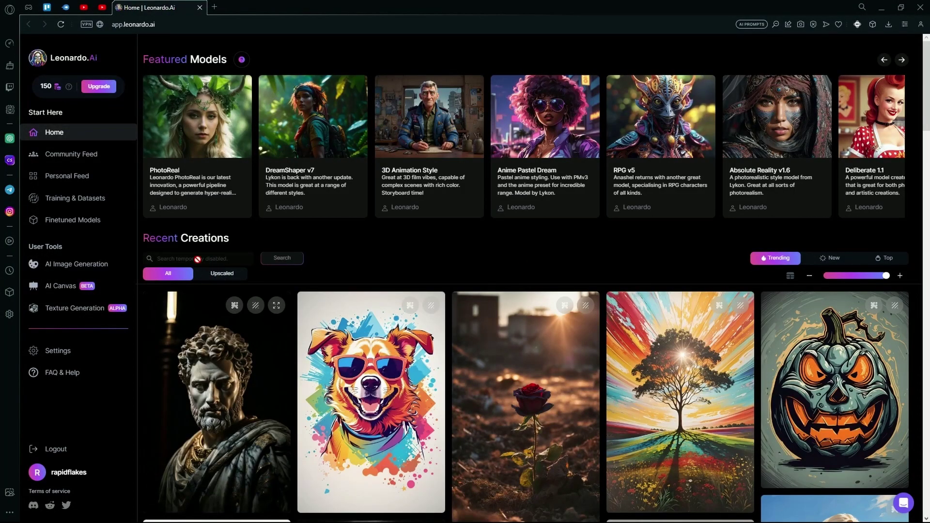
pyautogui.rightClick(231, 261)
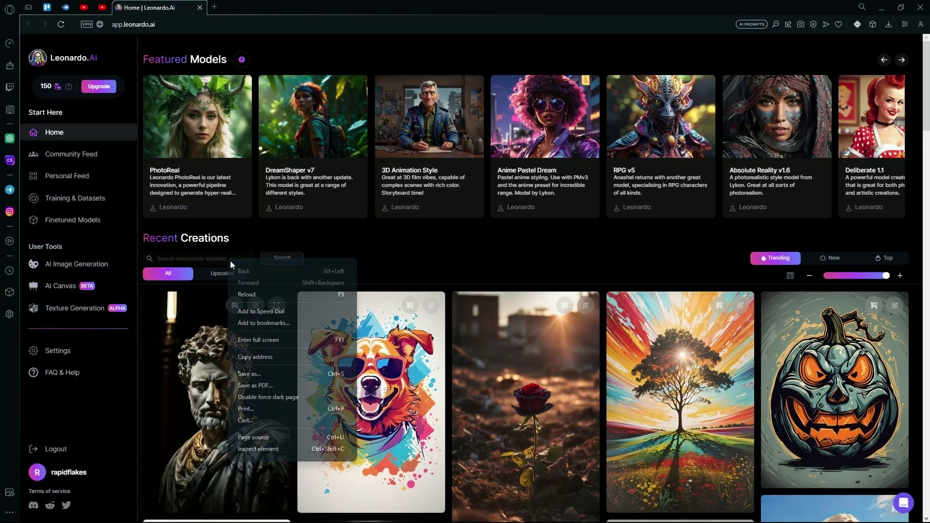
pyautogui.click(280, 444)
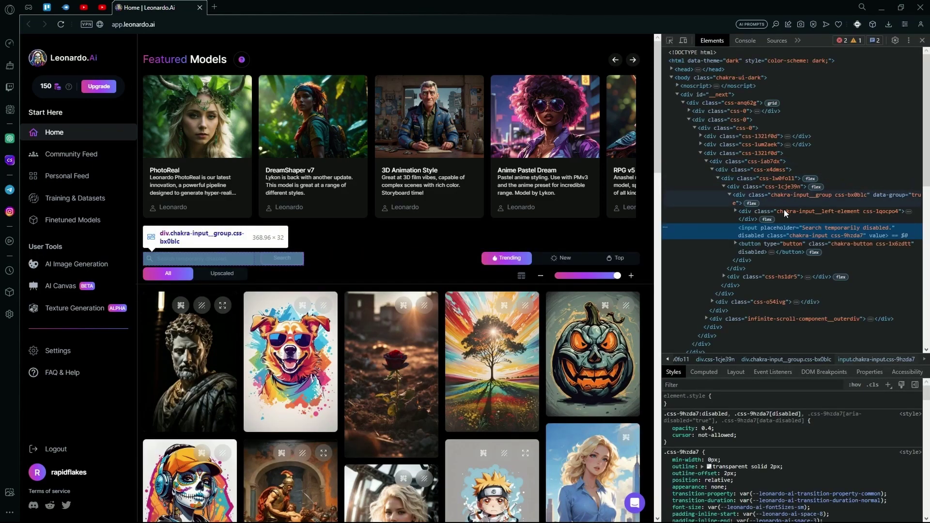
# Edit the input's HTML to delete the 'Search temporarily disabled.' placeholder and disabled attribute
pyautogui.rightClick(846, 231)
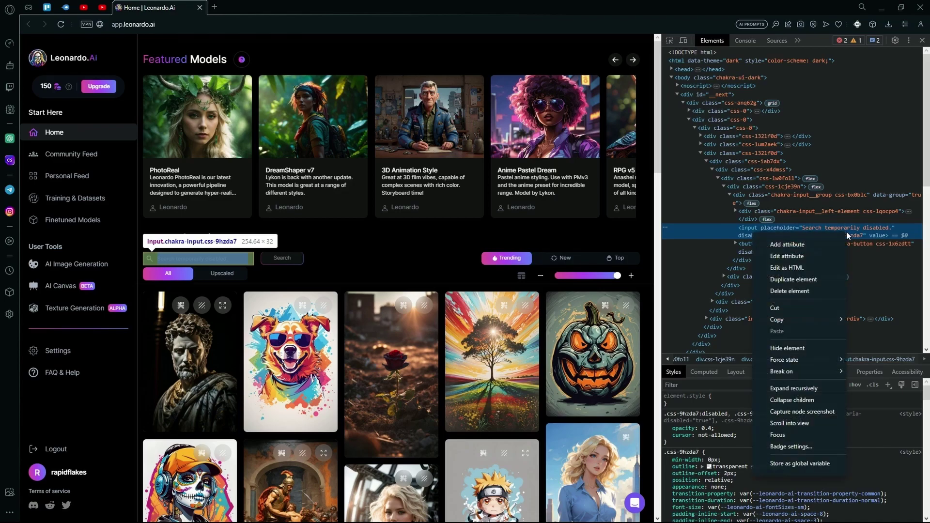
pyautogui.click(800, 267)
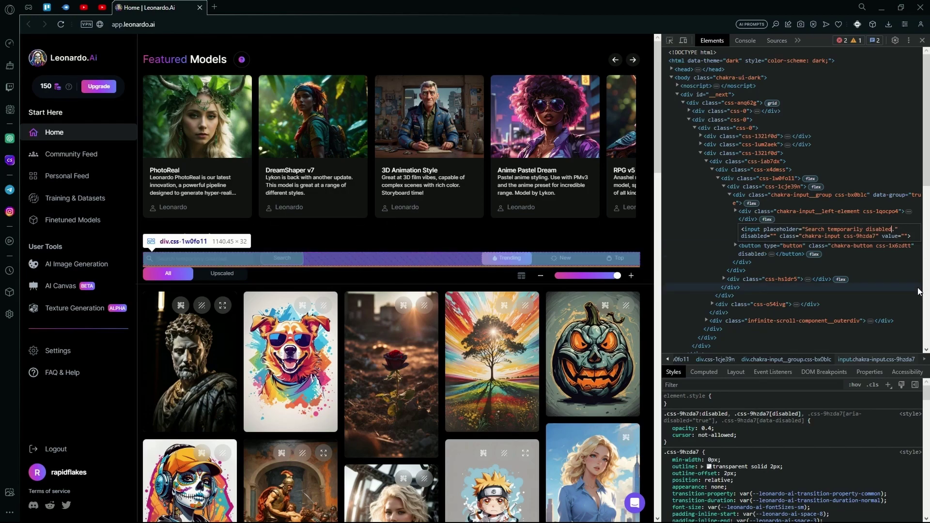
pyautogui.press('BackSpace')
pyautogui.press('BackSpace')
pyautogui.press('BackSpace')
pyautogui.press('BackSpace')
pyautogui.press('BackSpace')
pyautogui.press('BackSpace')
pyautogui.press('BackSpace')
pyautogui.press('BackSpace')
pyautogui.press('BackSpace')
pyautogui.press('BackSpace')
pyautogui.press('BackSpace')
pyautogui.press('BackSpace')
pyautogui.press('BackSpace')
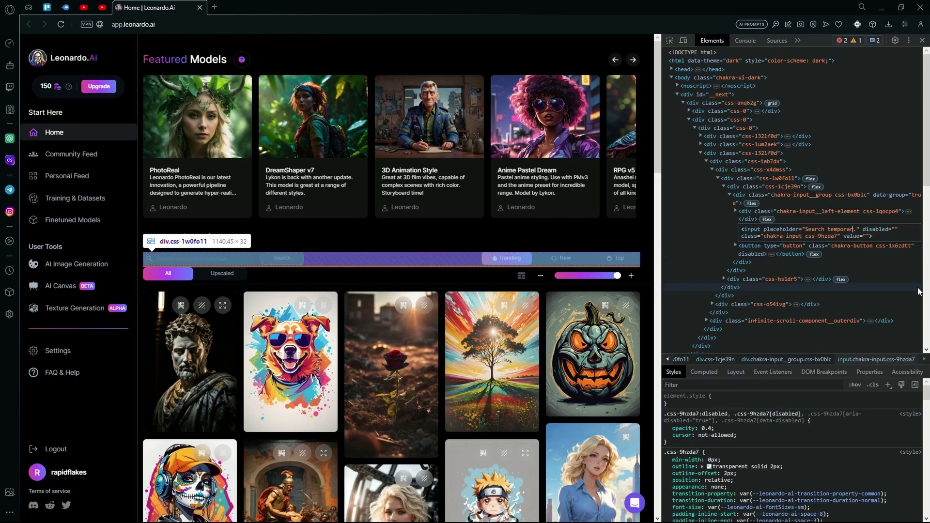
pyautogui.press('BackSpace')
pyautogui.press('BackSpace')
pyautogui.press('BackSpace')
pyautogui.press('BackSpace')
pyautogui.press('BackSpace')
pyautogui.press('BackSpace')
pyautogui.press('BackSpace')
pyautogui.press('BackSpace')
pyautogui.press('BackSpace')
pyautogui.press('BackSpace')
pyautogui.press('BackSpace')
pyautogui.press('BackSpace')
pyautogui.press('BackSpace')
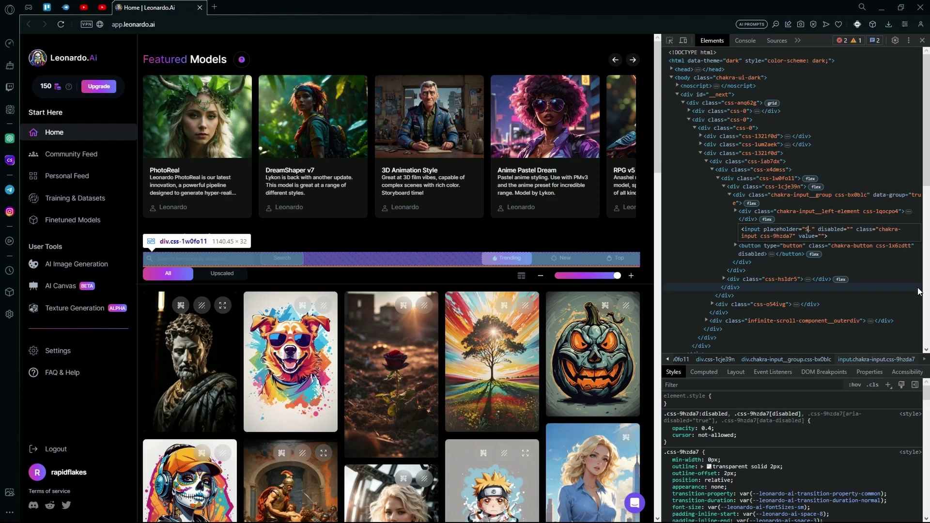
pyautogui.press('BackSpace')
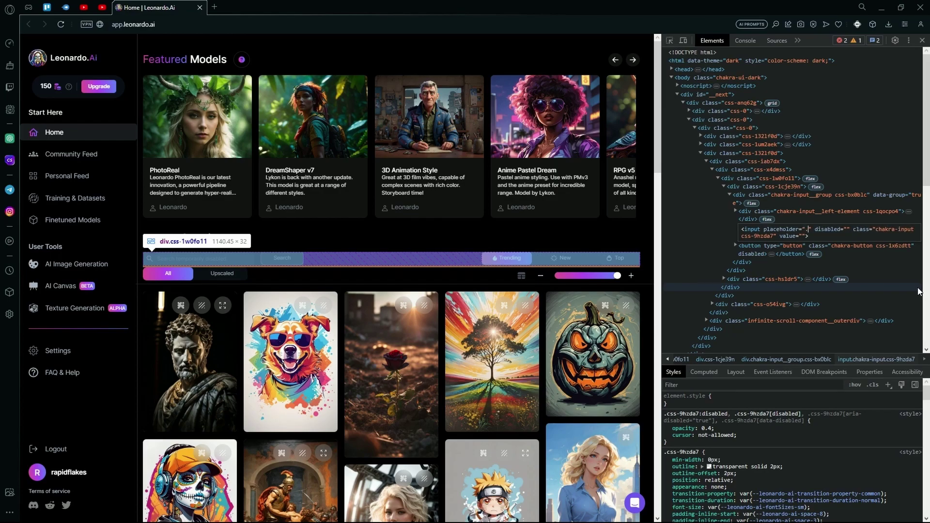
pyautogui.press('BackSpace')
pyautogui.press('BackSpace')
pyautogui.press('BackSpace')
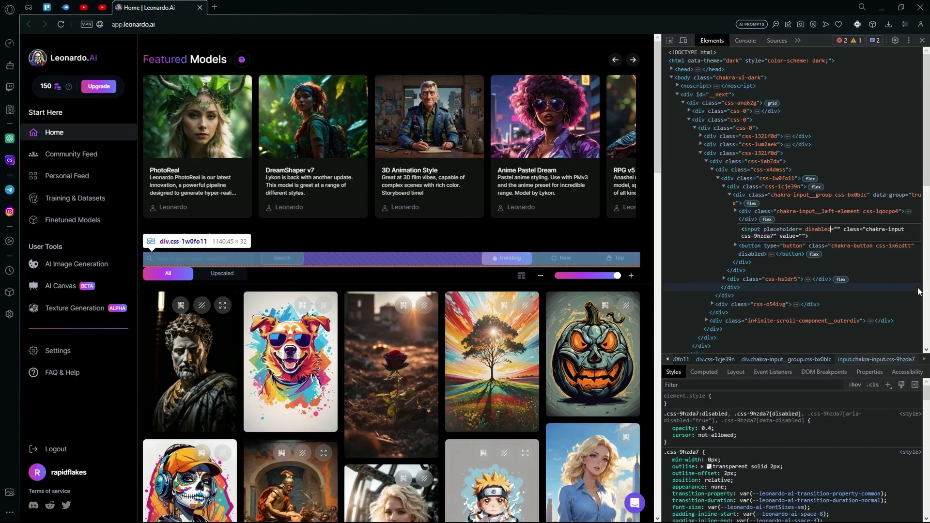
pyautogui.press('BackSpace')
pyautogui.press('BackSpace')
pyautogui.press('BackSpace')
pyautogui.press('BackSpace')
pyautogui.press('BackSpace')
pyautogui.press('BackSpace')
pyautogui.press('BackSpace')
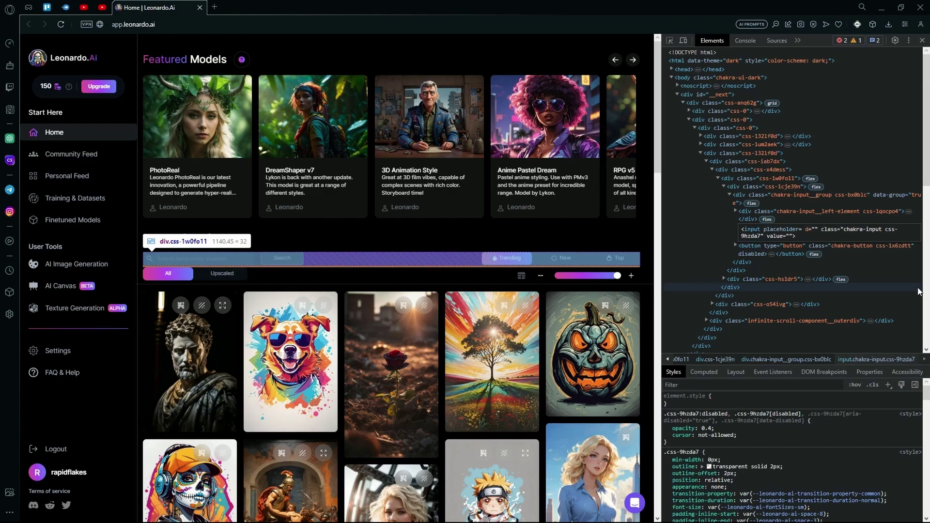
pyautogui.press('BackSpace')
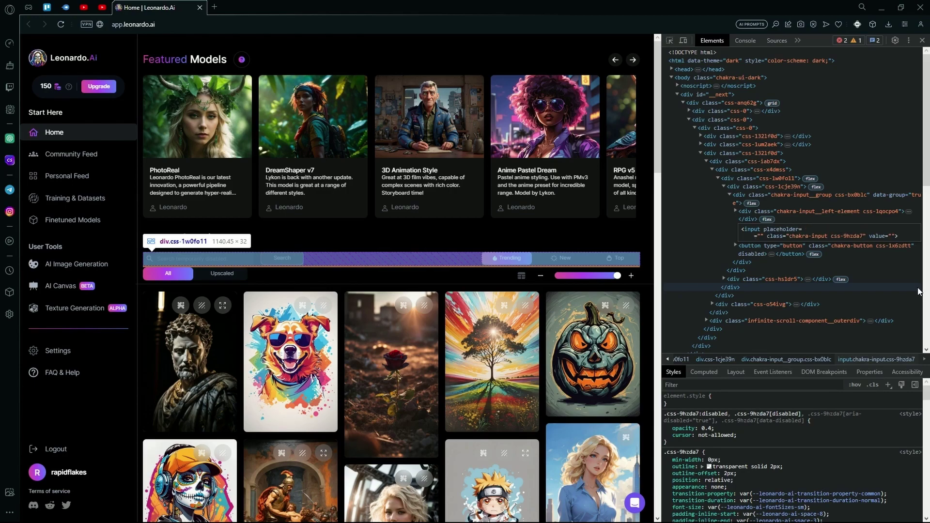
# Close DevTools and search Recent Creations for 'anime'
pyautogui.click(922, 40)
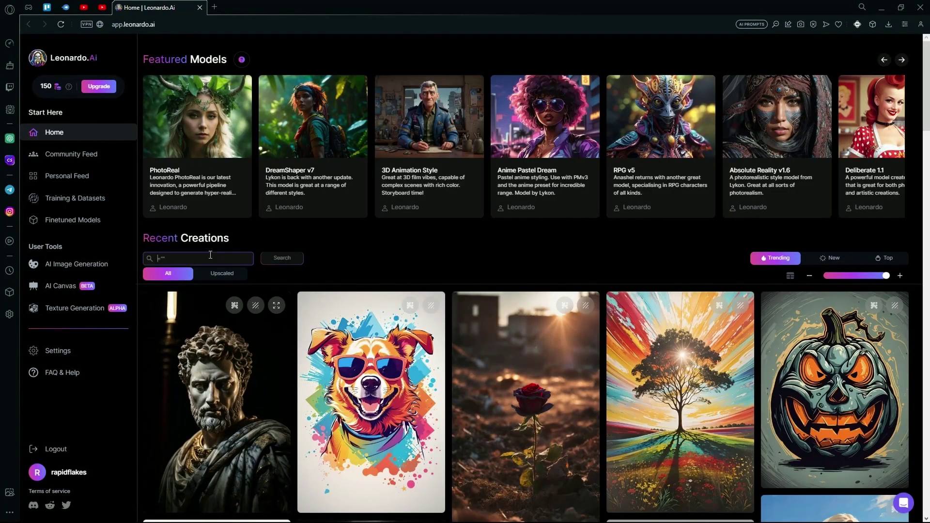
pyautogui.click(155, 257)
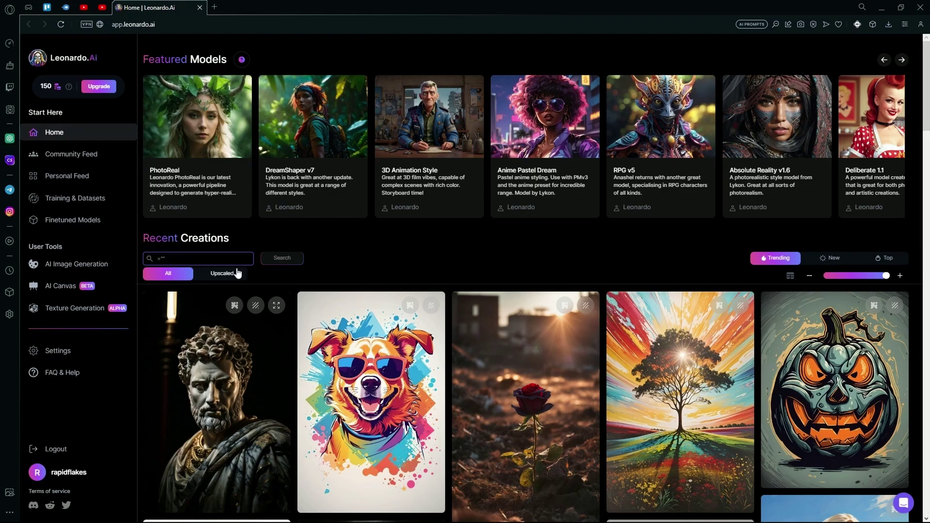
pyautogui.write('anime ar')
pyautogui.press('Return')
# Copy the comic art style image's prompt and start generating with DreamShaper v7
pyautogui.click(311, 300)
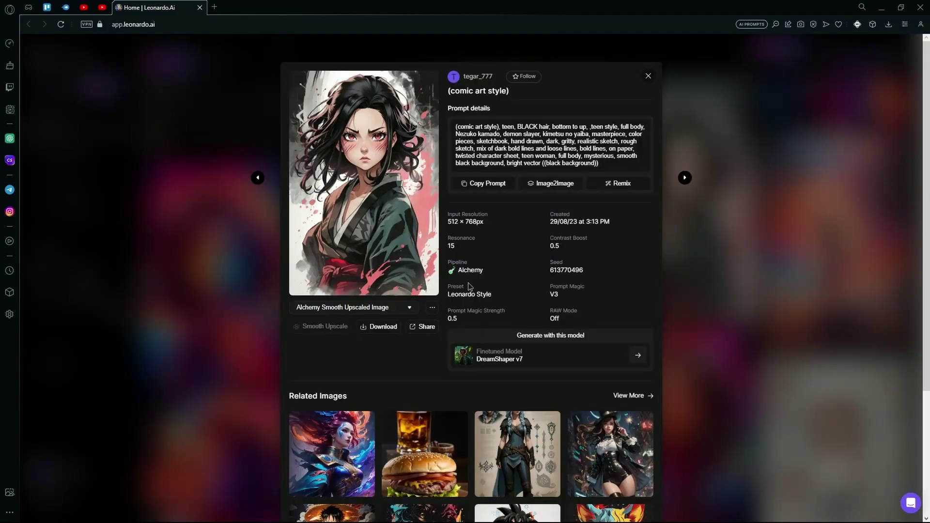
pyautogui.click(489, 183)
pyautogui.click(637, 355)
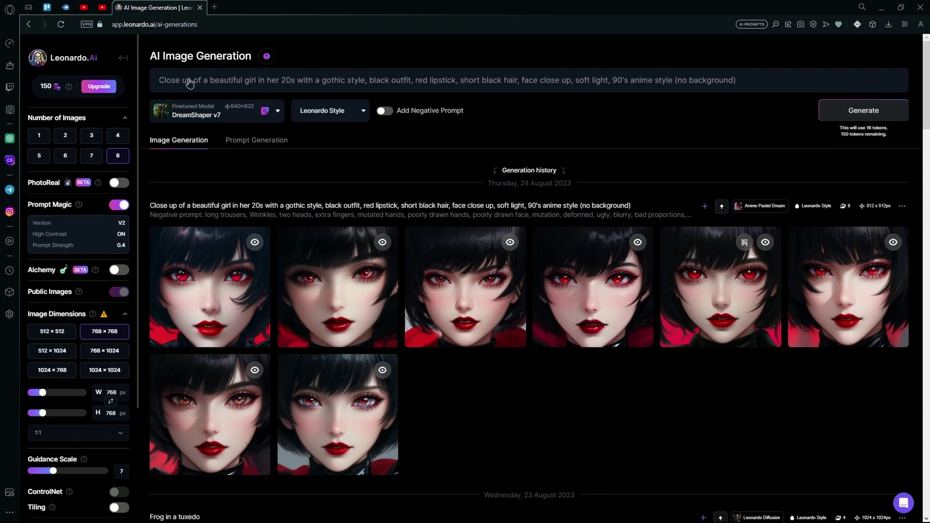
pyautogui.click(249, 120)
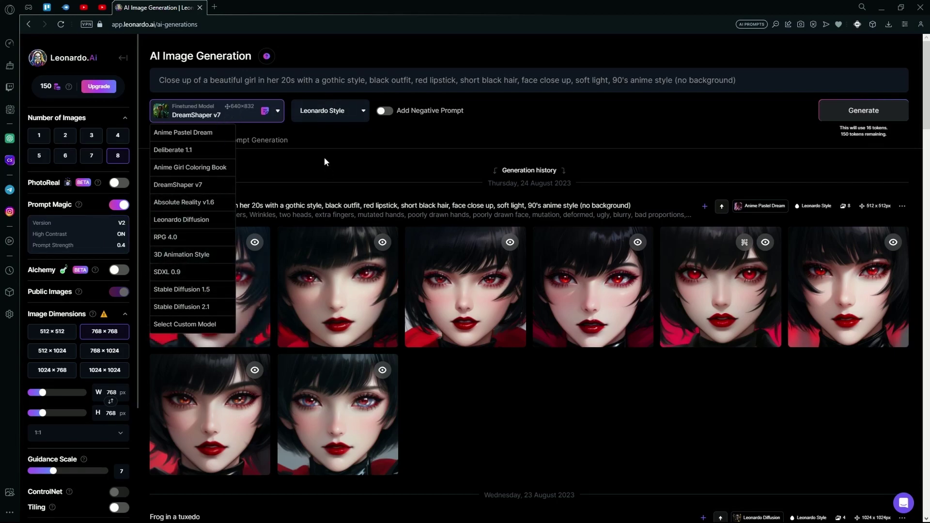
pyautogui.click(327, 173)
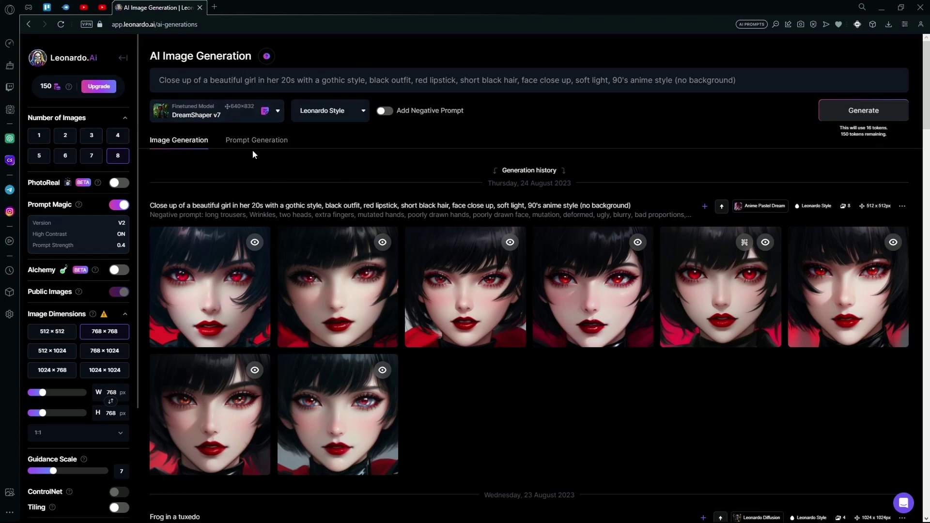
# Replace the prompt with the copied one, changed to '(comic anime art style)', and generate eight images
pyautogui.hotkey('ctrl', 'a')
pyautogui.hotkey('ctrl', 'v')
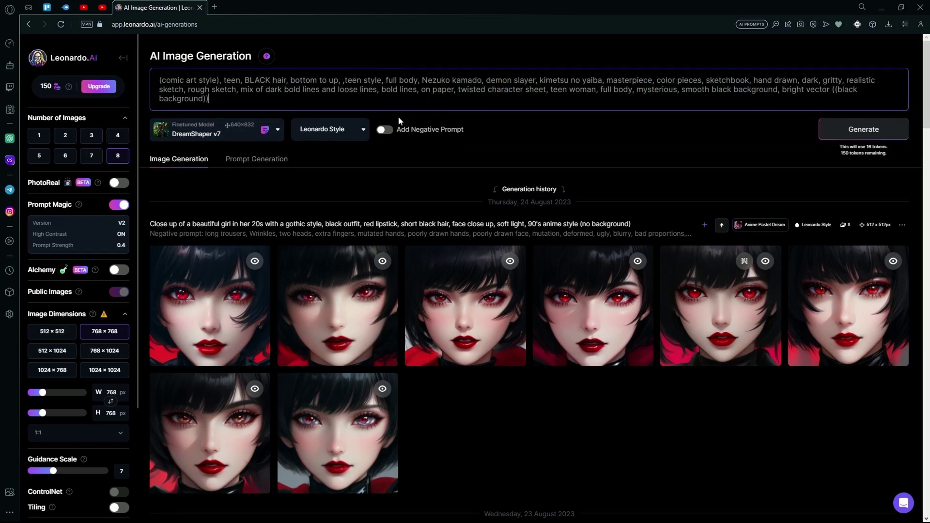
pyautogui.click(186, 82)
pyautogui.write('anime')
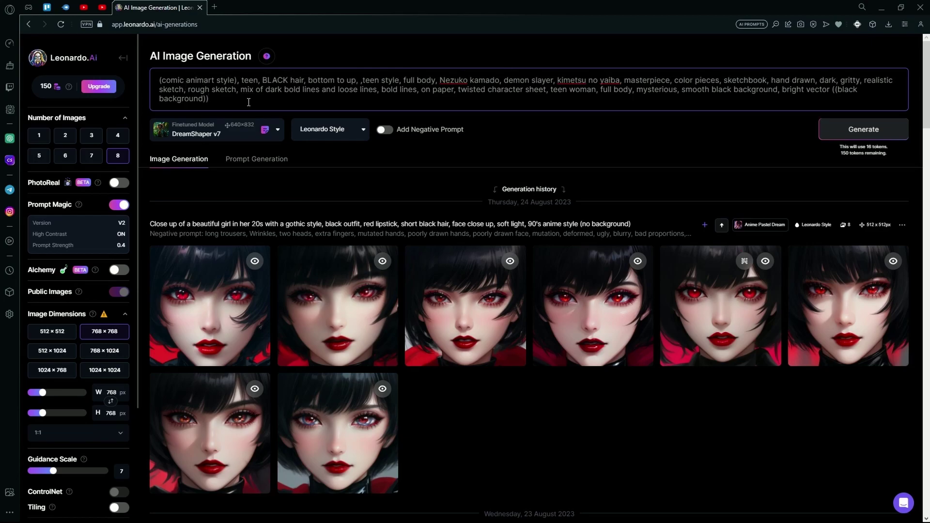
pyautogui.hotkey('ctrl', 'Return')
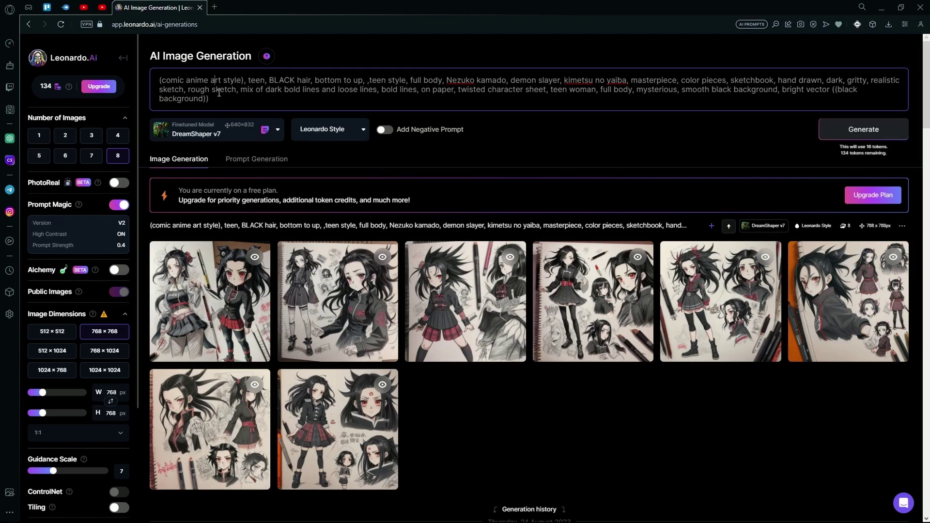
# Remove 'comic', 'sketch' and 'rough sketch' from the prompt
pyautogui.press('BackSpace')
pyautogui.press('BackSpace')
pyautogui.press('BackSpace')
pyautogui.press('BackSpace')
pyautogui.press('BackSpace')
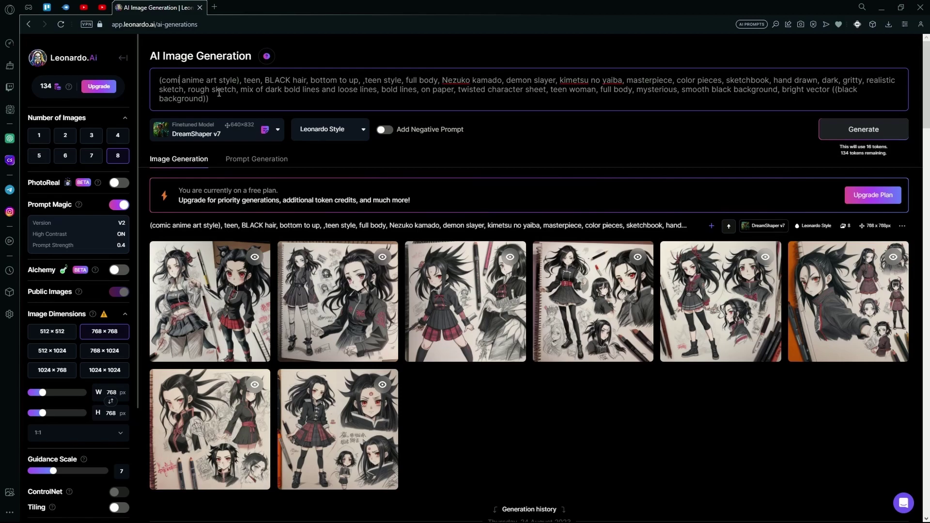
pyautogui.press('Delete')
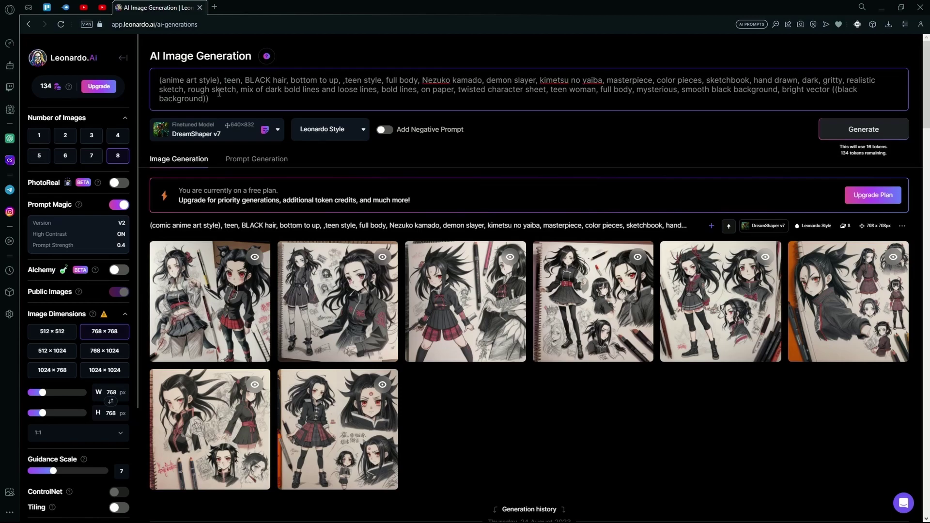
pyautogui.press('BackSpace')
pyautogui.press('BackSpace')
pyautogui.press('BackSpace')
pyautogui.press('BackSpace')
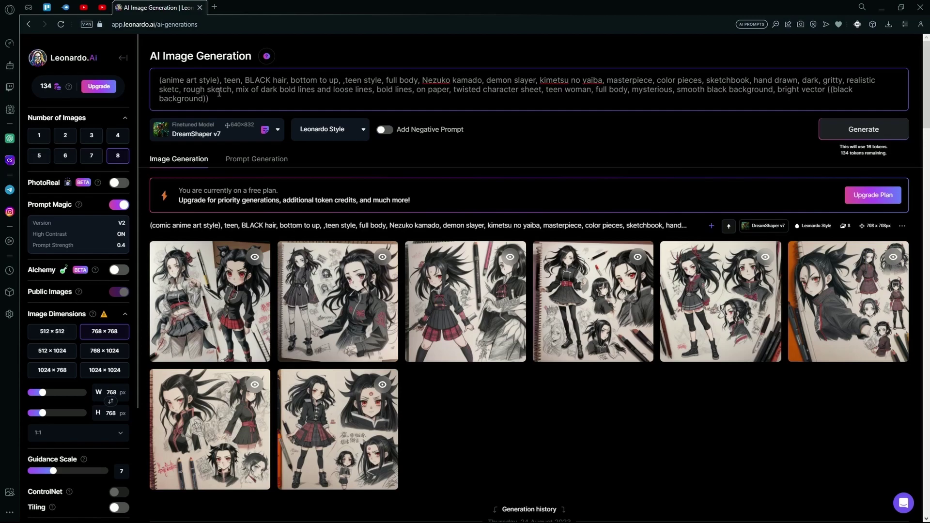
pyautogui.press('BackSpace')
pyautogui.press('BackSpace')
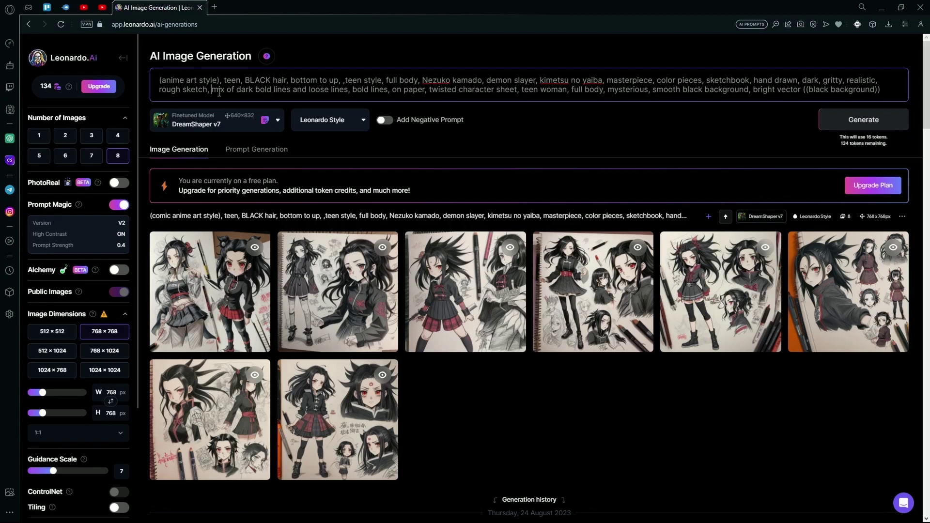
pyautogui.press('BackSpace')
pyautogui.press('BackSpace')
pyautogui.press('BackSpace')
pyautogui.press('BackSpace')
pyautogui.press('BackSpace')
pyautogui.press('BackSpace')
pyautogui.press('BackSpace')
pyautogui.press('BackSpace')
pyautogui.press('BackSpace')
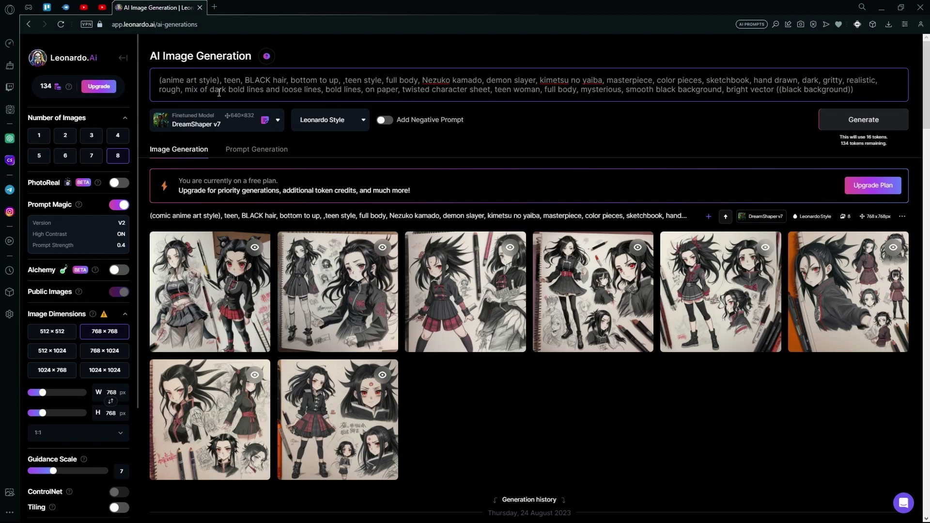
pyautogui.press('BackSpace')
pyautogui.press('BackSpace')
pyautogui.press('BackSpace')
pyautogui.press('BackSpace')
pyautogui.press('BackSpace')
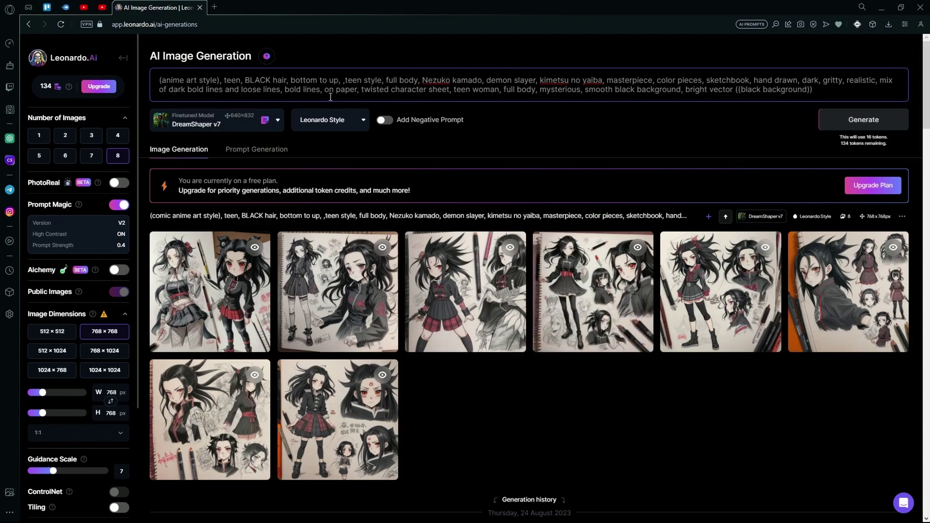
# Delete 'on paper', 'color pieces' and 'sketchbook', then generate a new batch
pyautogui.moveTo(324, 89); pyautogui.dragTo(360, 90)
pyautogui.press('BackSpace')
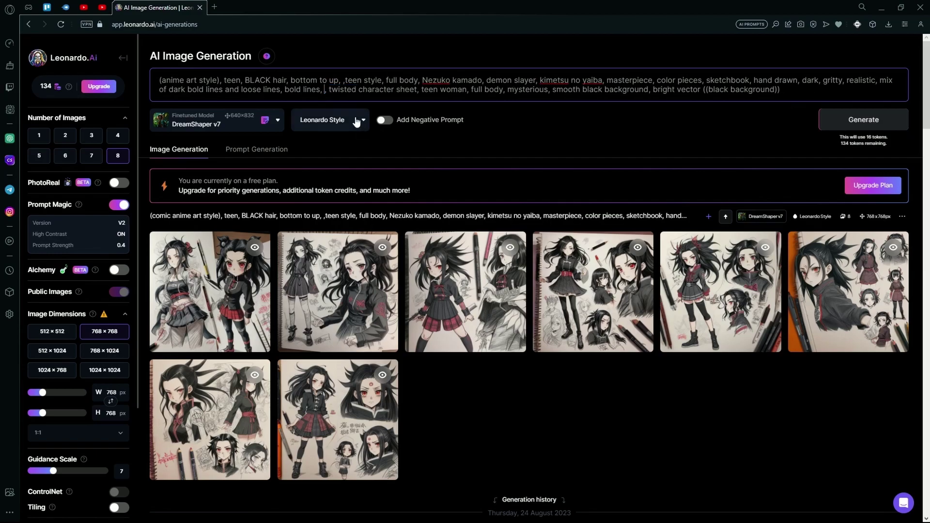
pyautogui.press('BackSpace')
pyautogui.press('BackSpace')
pyautogui.press('BackSpace')
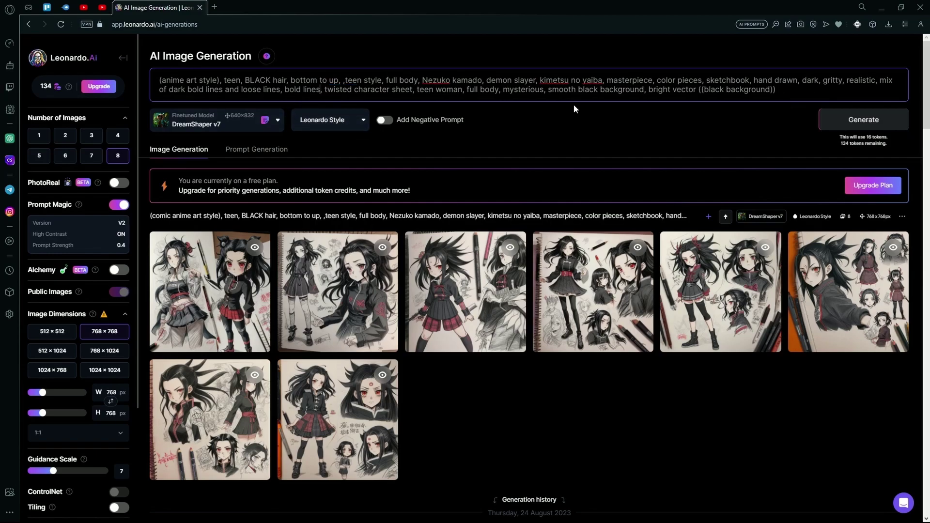
pyautogui.moveTo(658, 80)
pyautogui.mouseDown()
pyautogui.moveTo(793, 80)
pyautogui.moveTo(754, 79)
pyautogui.mouseUp()
pyautogui.press('BackSpace')
pyautogui.press('BackSpace')
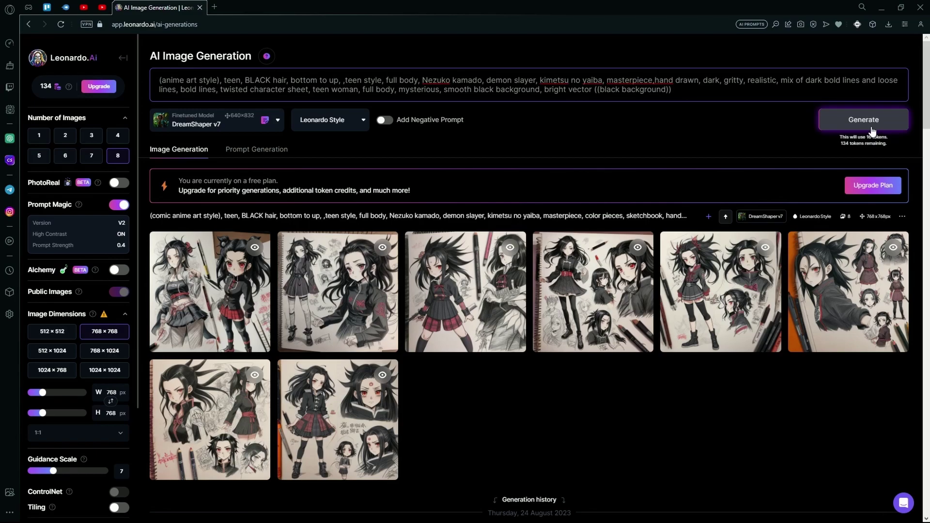
pyautogui.click(871, 130)
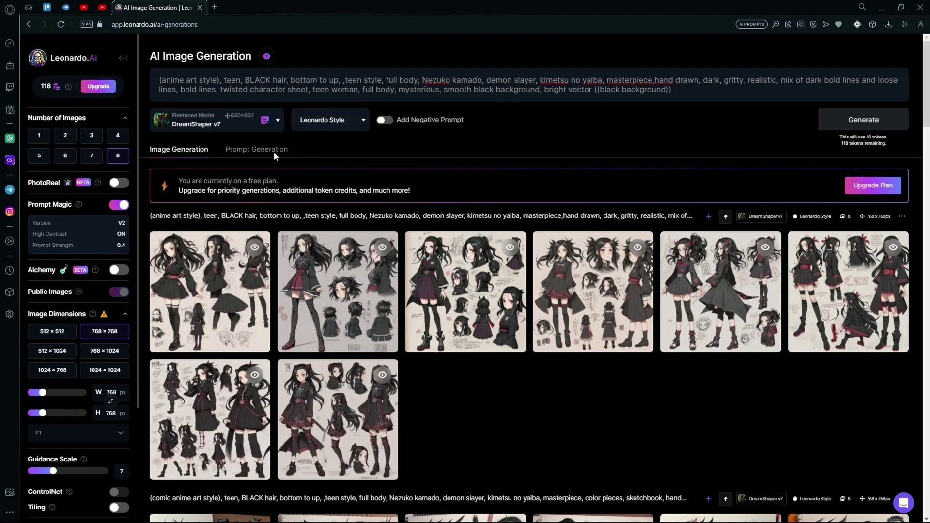
# Choose the 3D Animation Style finetuned model, giving four 640×832 images at 8 tokens
pyautogui.click(267, 124)
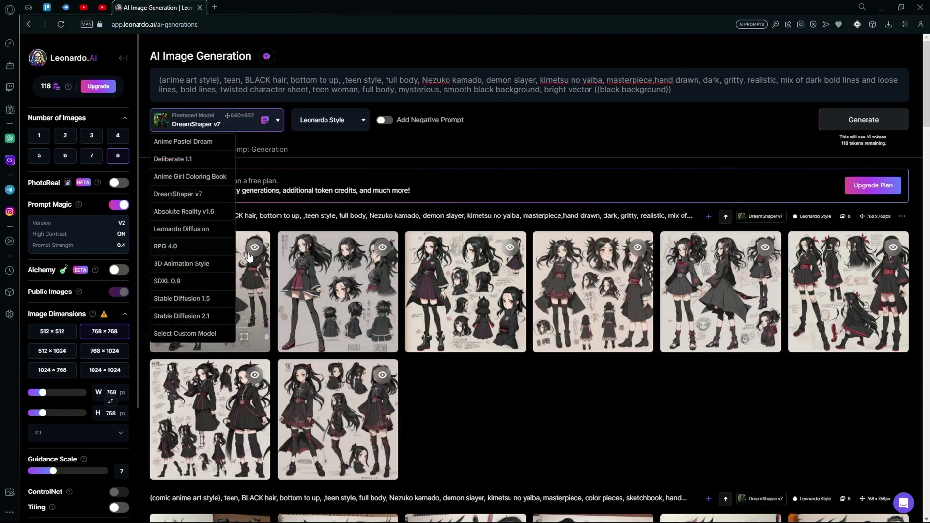
pyautogui.click(204, 269)
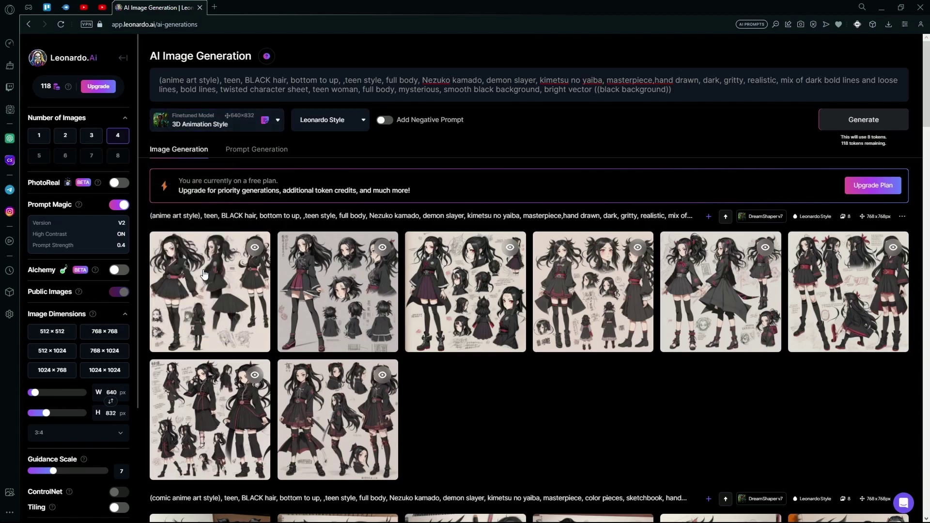
pyautogui.moveTo(675, 91); pyautogui.dragTo(172, 60)
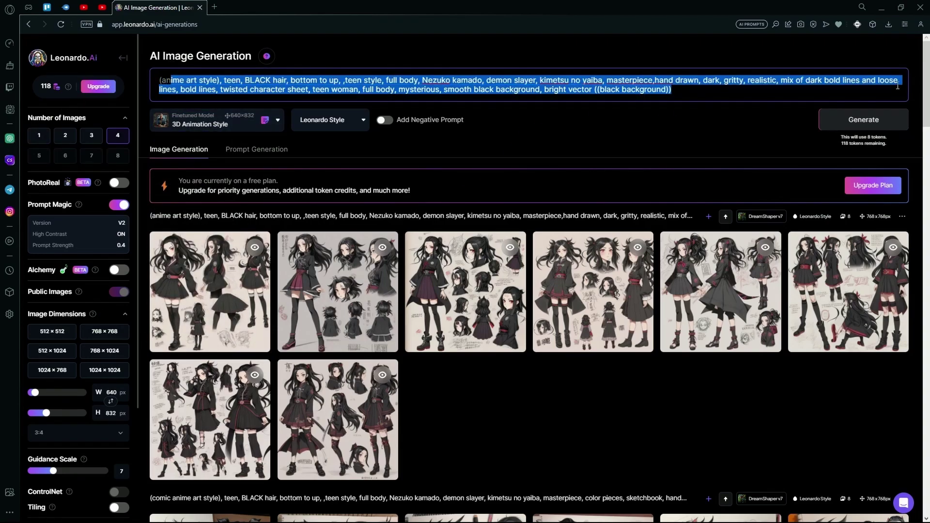
# Clear the old prompt and type 'chineese modesty styyle anime character, girl'
pyautogui.hotkey('ctrl', 'a')
pyautogui.press('BackSpace')
pyautogui.write('A')
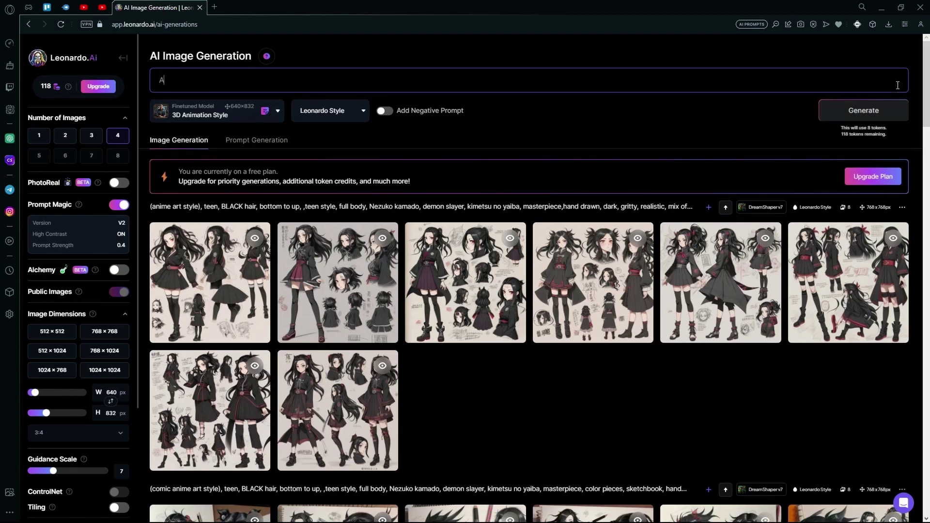
pyautogui.write('nim')
pyautogui.hotkey('ctrl', 'a')
pyautogui.press('BackSpace')
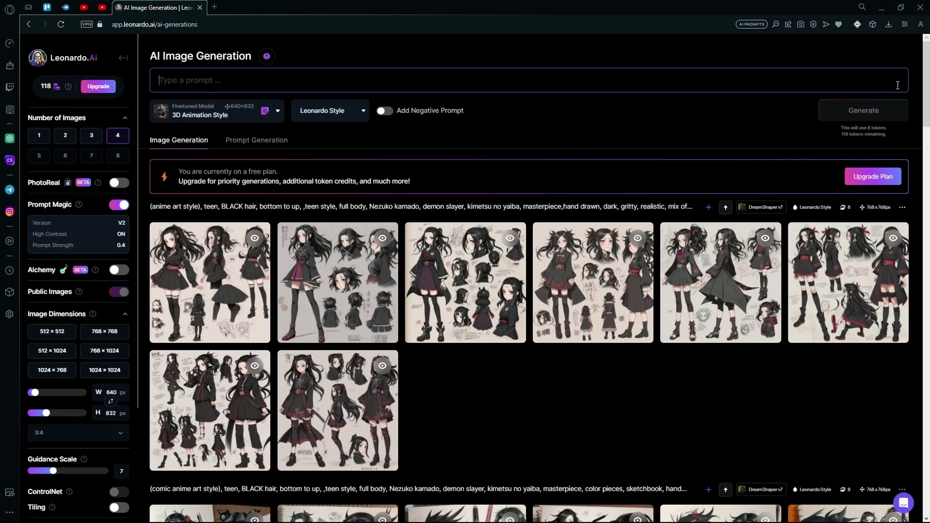
pyautogui.write('Mode')
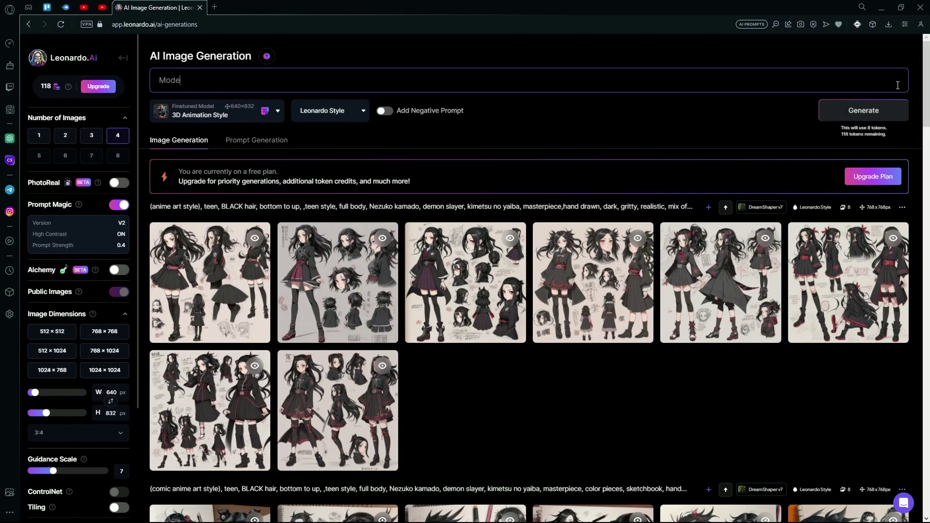
pyautogui.write('r')
pyautogui.hotkey('ctrl', 'a')
pyautogui.press('BackSpace')
pyautogui.write('chineese modesty styyle an')
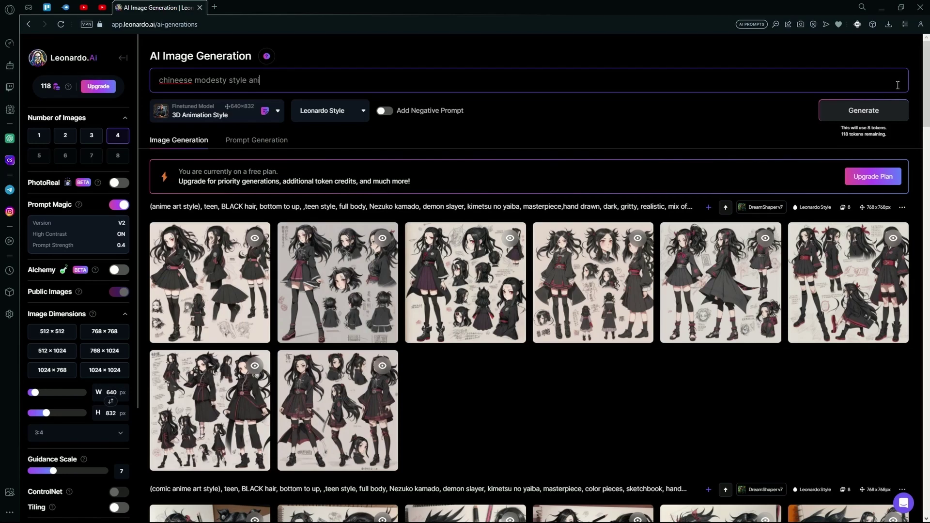
pyautogui.write('ime ')
pyautogui.write('character, gi')
pyautogui.write('rlm')
# Correct 'chineese' to 'chinese', add long purple hair, blue majestic eyes and purple-blue sword, then generate
pyautogui.rightClick(174, 87)
pyautogui.click(198, 117)
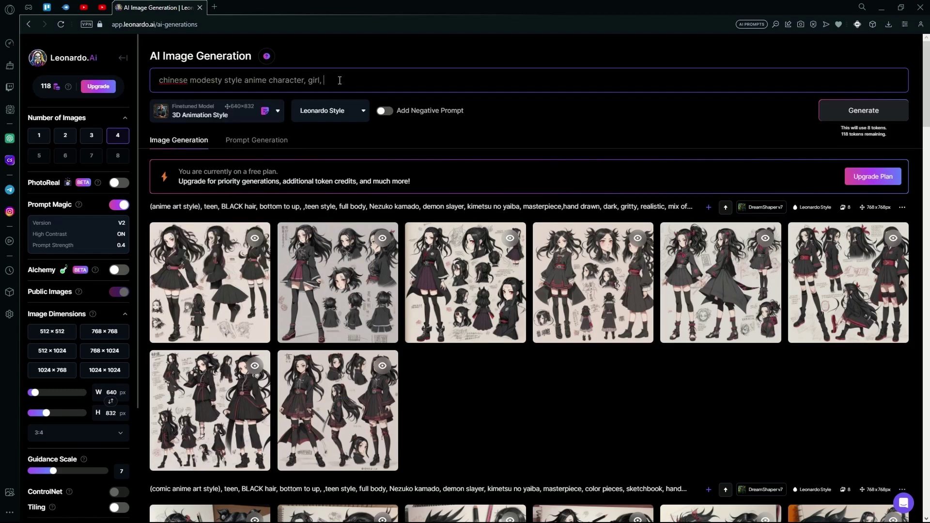
pyautogui.write('long purple hair, blue majesti')
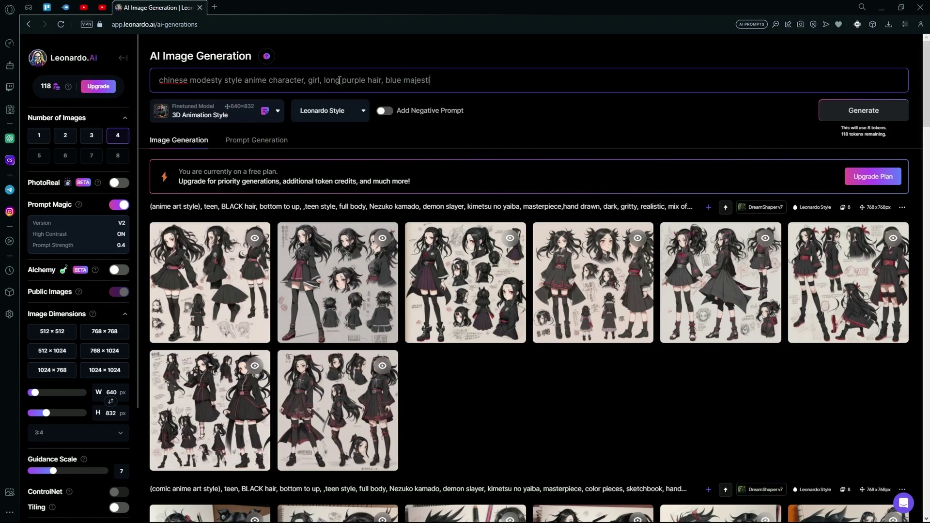
pyautogui.write('c eyes, purple and blue theme sword')
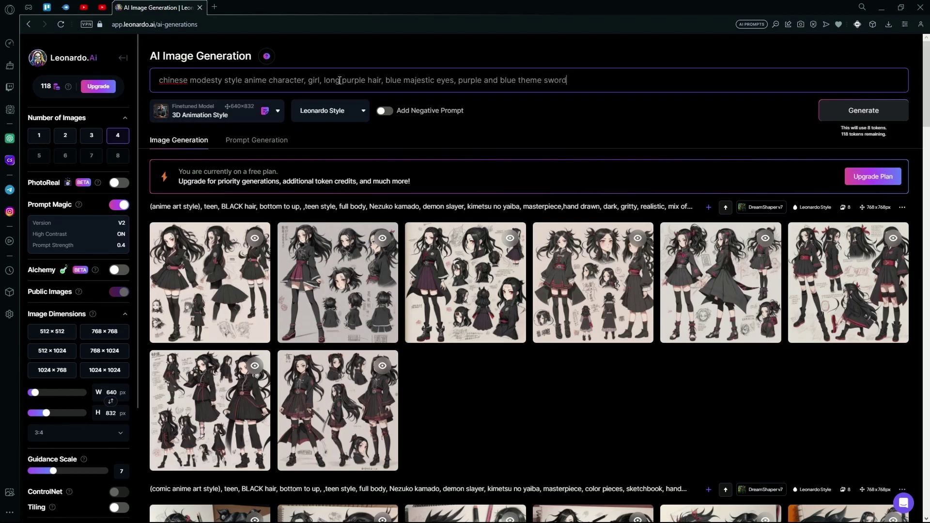
pyautogui.press('Return')
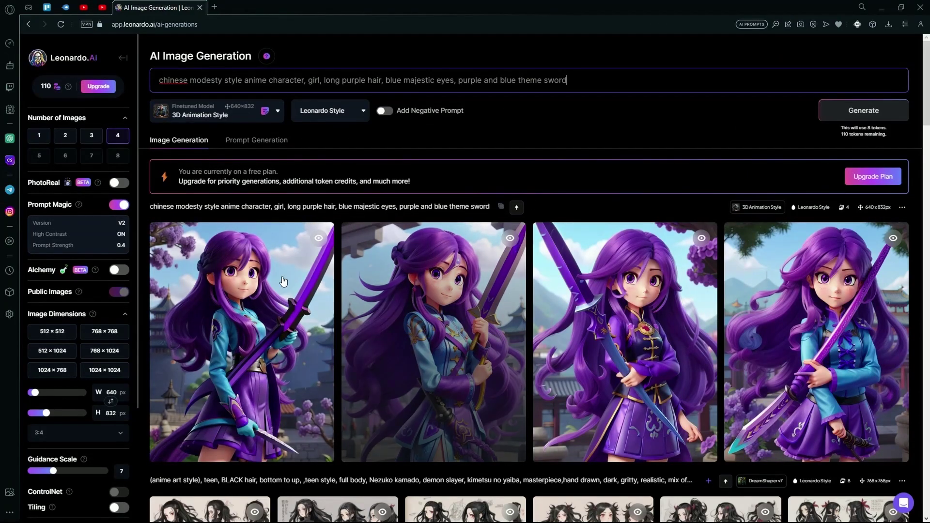
pyautogui.moveTo(449, 339)
pyautogui.scroll(-3, 449, 339)
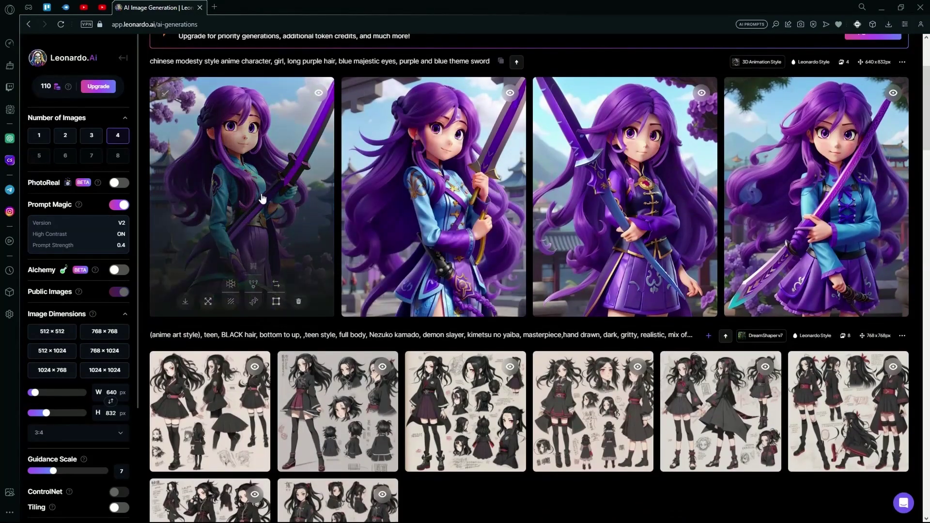
pyautogui.click(293, 188)
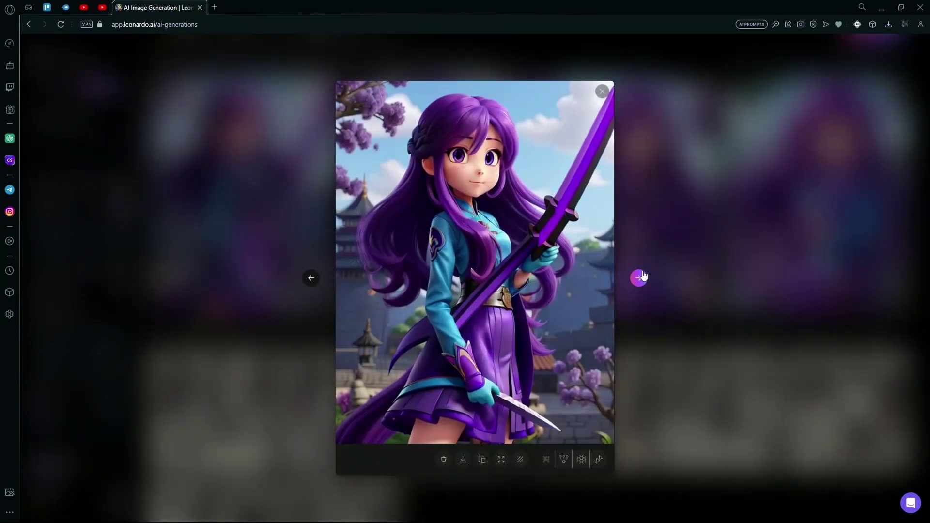
pyautogui.click(638, 278)
pyautogui.click(710, 267)
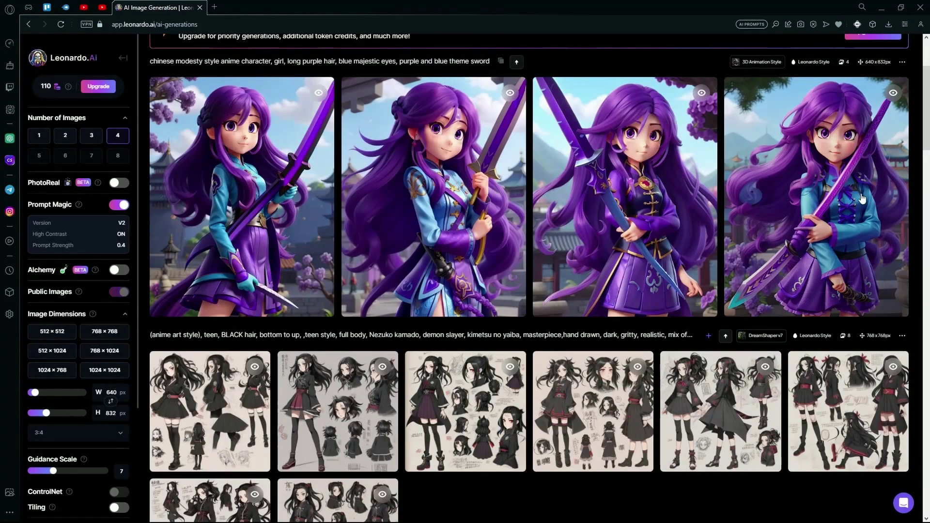
pyautogui.click(738, 229)
pyautogui.click(739, 232)
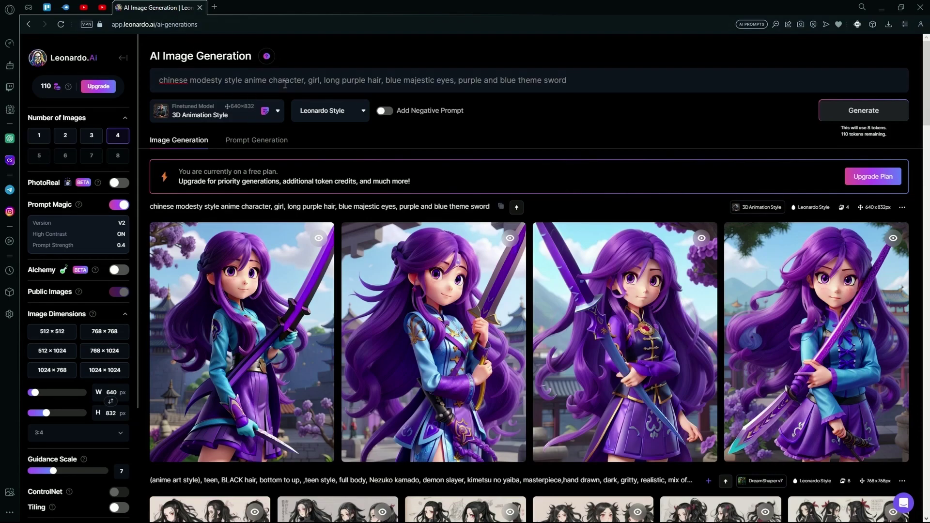
# Insert 'mature adult,' after 'character,' in the prompt and generate four new renders
pyautogui.click(306, 80)
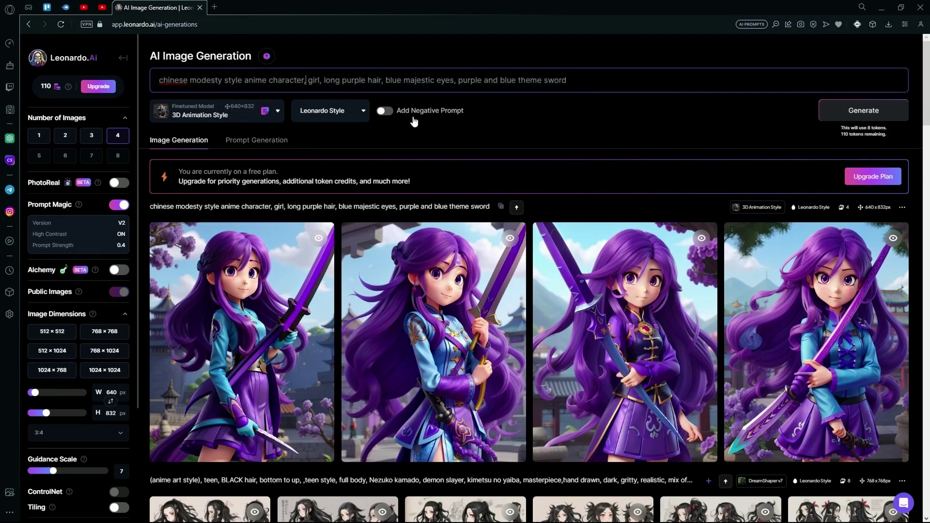
pyautogui.write('mature')
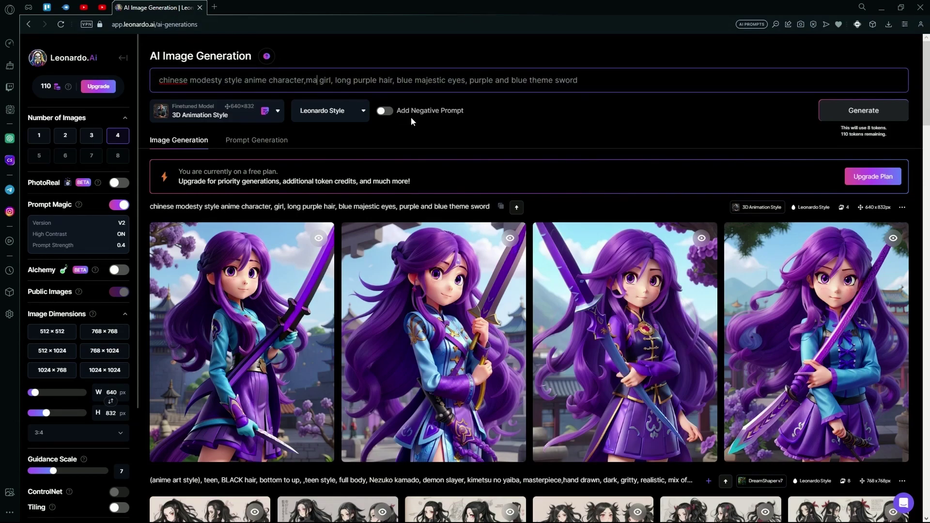
pyautogui.press('Right')
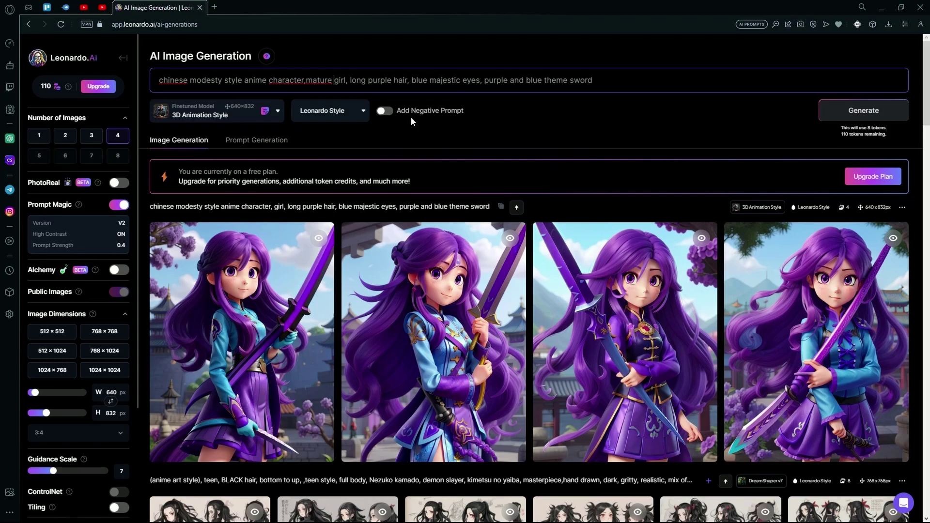
pyautogui.press('Left')
pyautogui.press('Left')
pyautogui.press('Left')
pyautogui.press('Left')
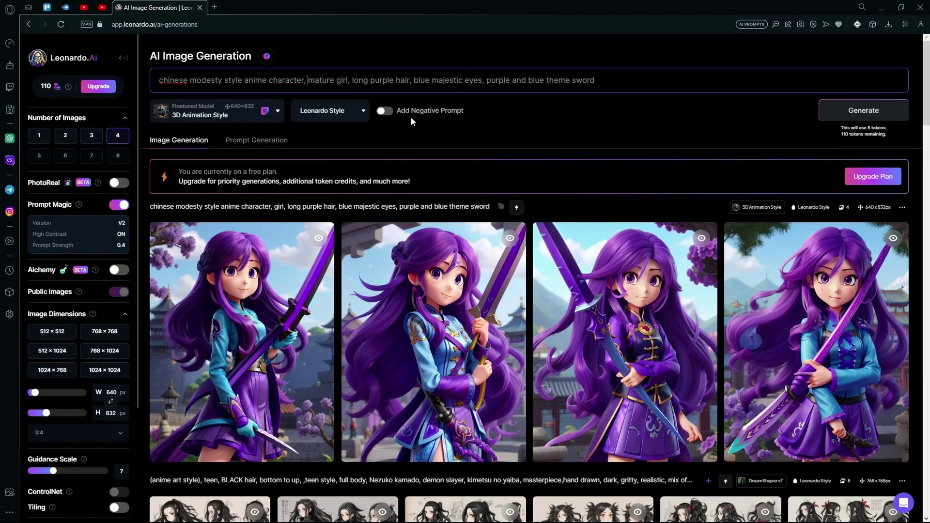
pyautogui.press('Right')
pyautogui.press('Right')
pyautogui.press('Right')
pyautogui.press('Right')
pyautogui.press('Right')
pyautogui.press('Right')
pyautogui.press('Right')
pyautogui.write('adul')
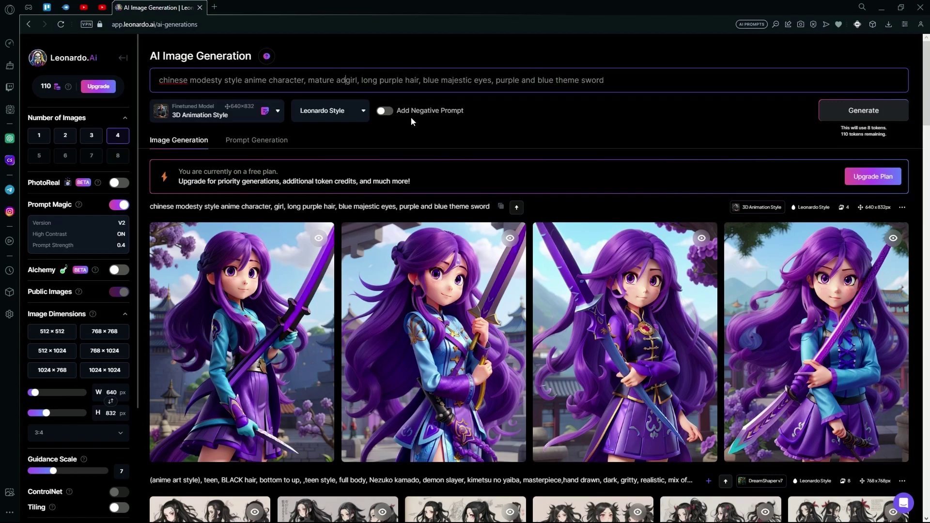
pyautogui.write('t,')
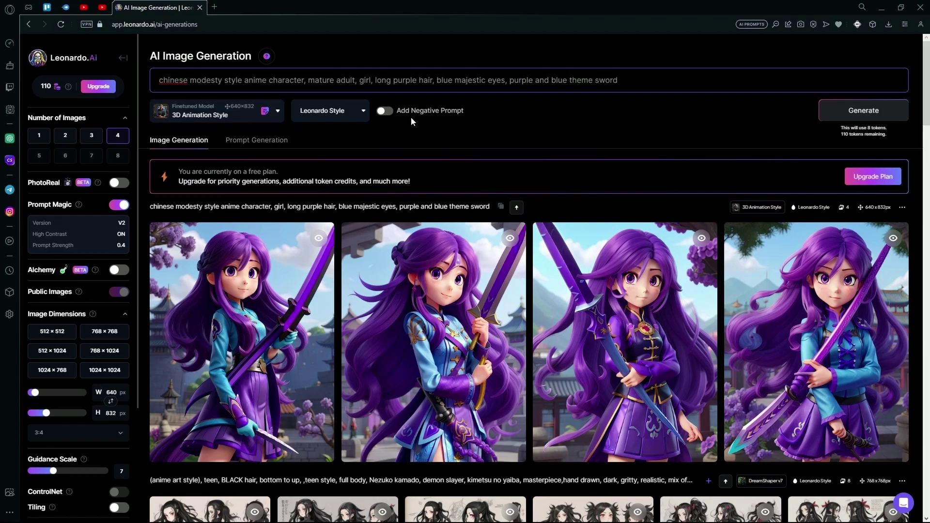
pyautogui.press('Return')
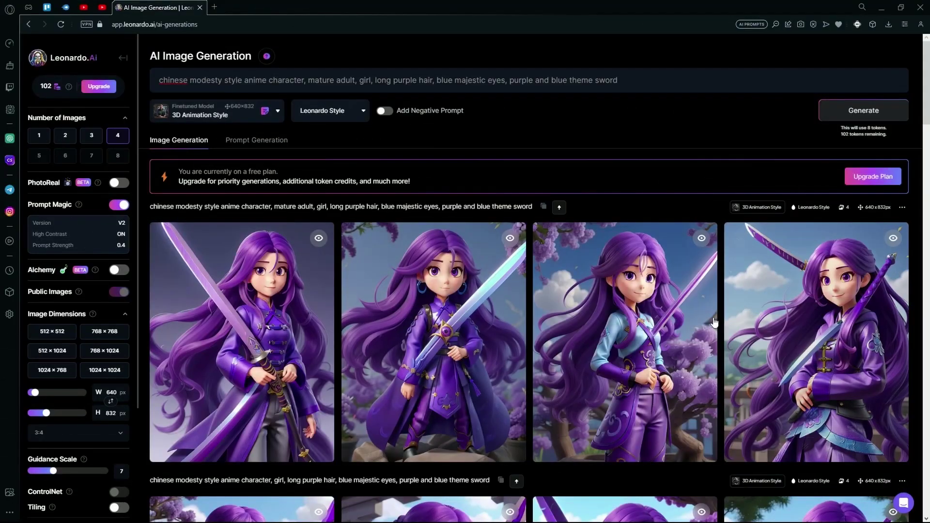
pyautogui.scroll(-4, 683, 242)
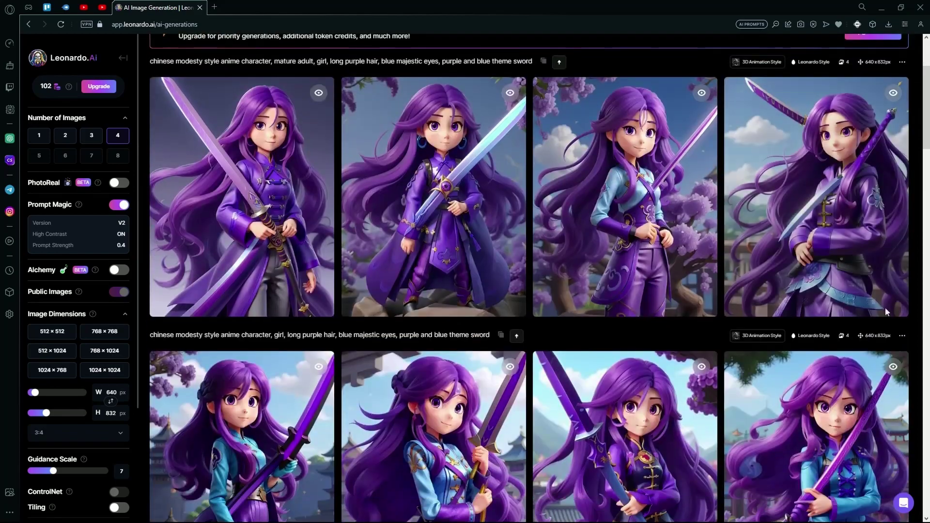
pyautogui.scroll(3, 630, 356)
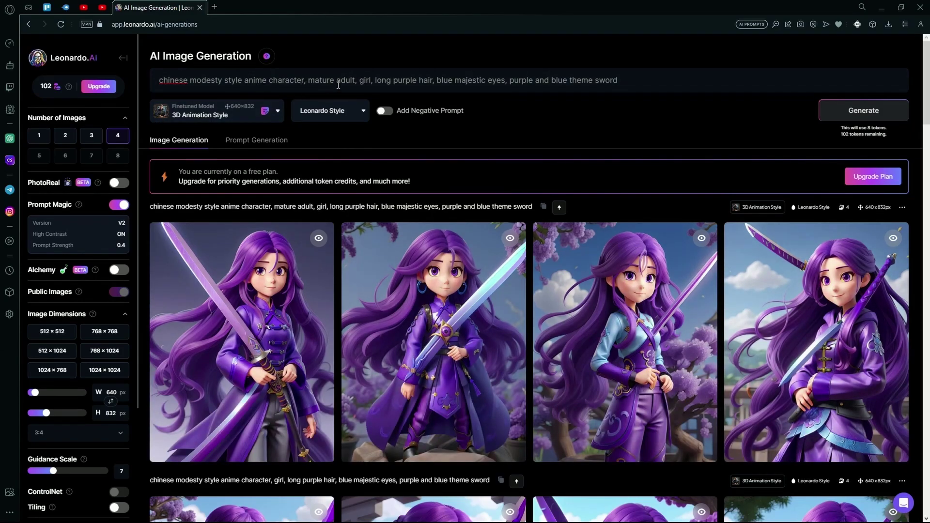
# Add ', tall girl' after 'mature adult' and generate four renders with black-and-gold dresses
pyautogui.click(361, 81)
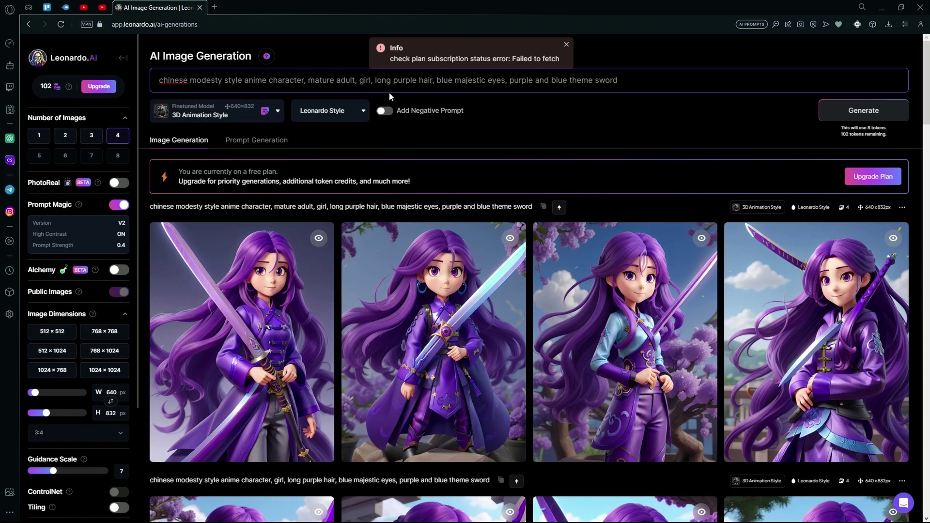
pyautogui.write(', tall gi')
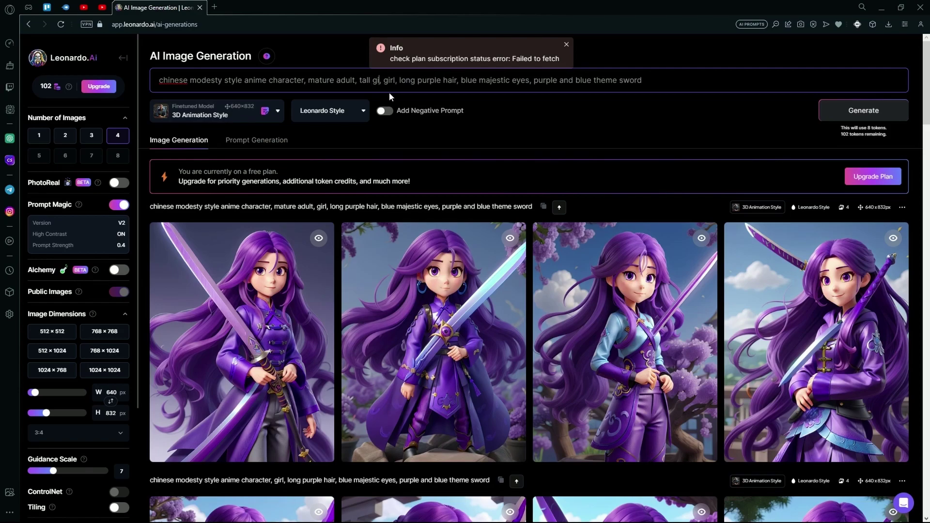
pyautogui.write('rl')
pyautogui.press('Return')
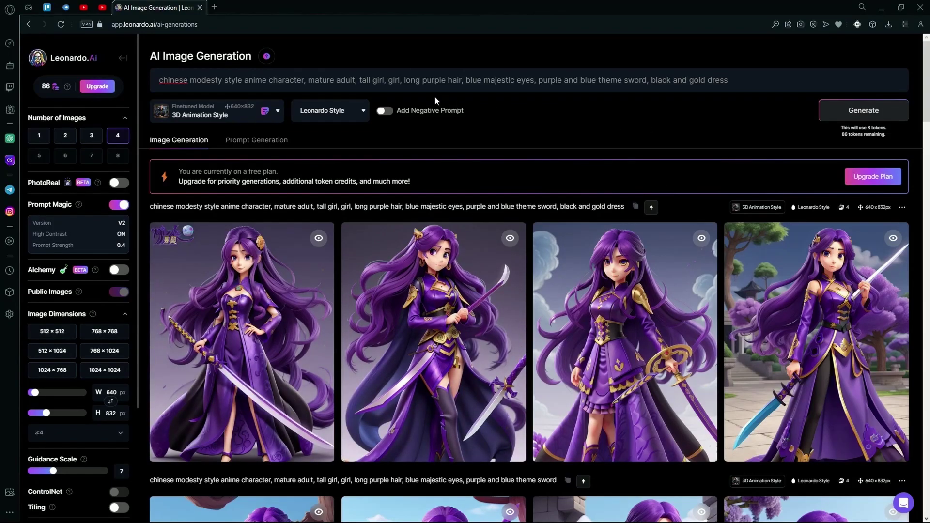
pyautogui.moveTo(318, 281)
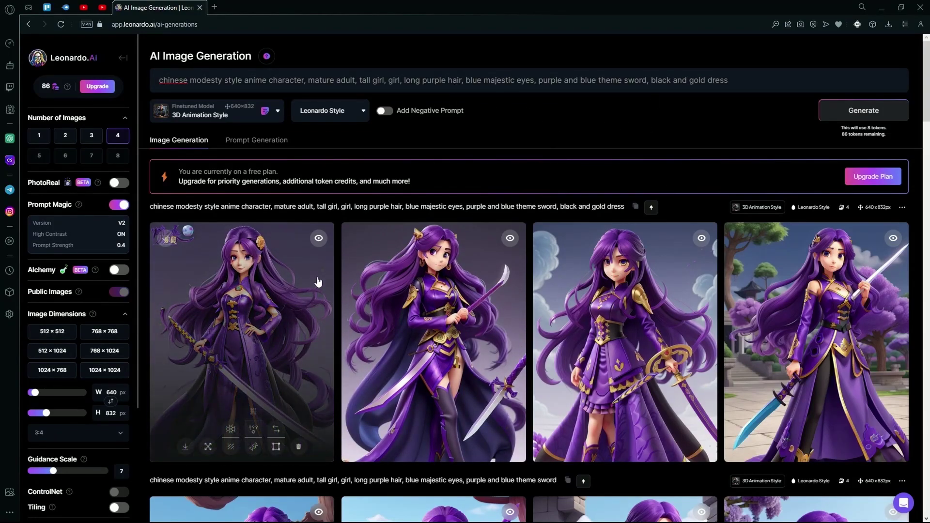